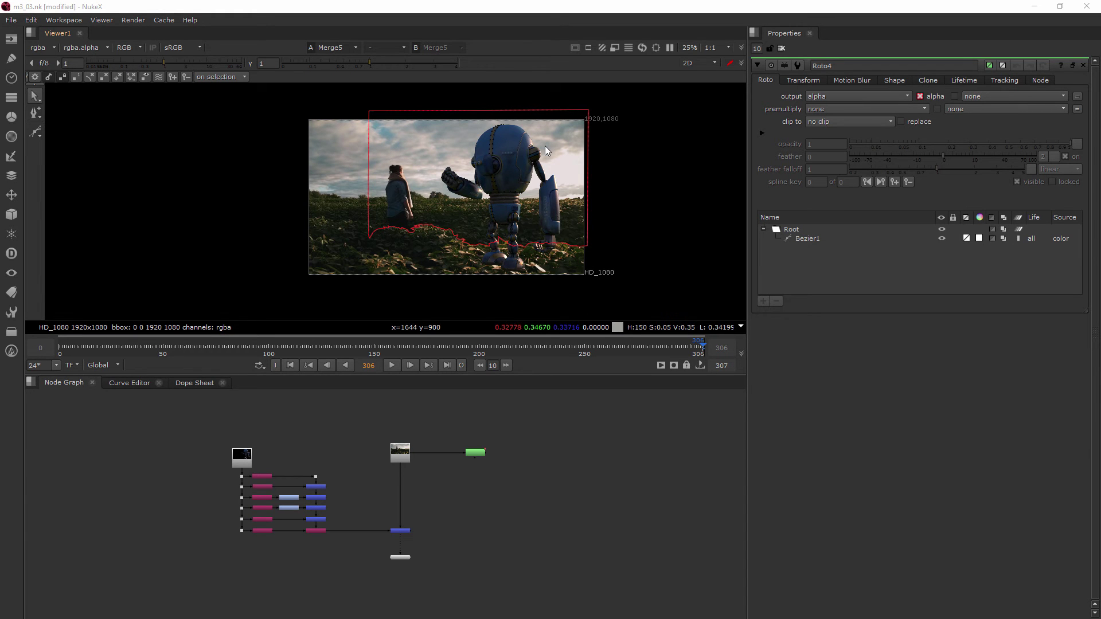
Drag Roto4 onto the ShuffleCopy1–Merge5 pipe so it feeds Merge5's A input
scroll(518, 268, "up", 3)
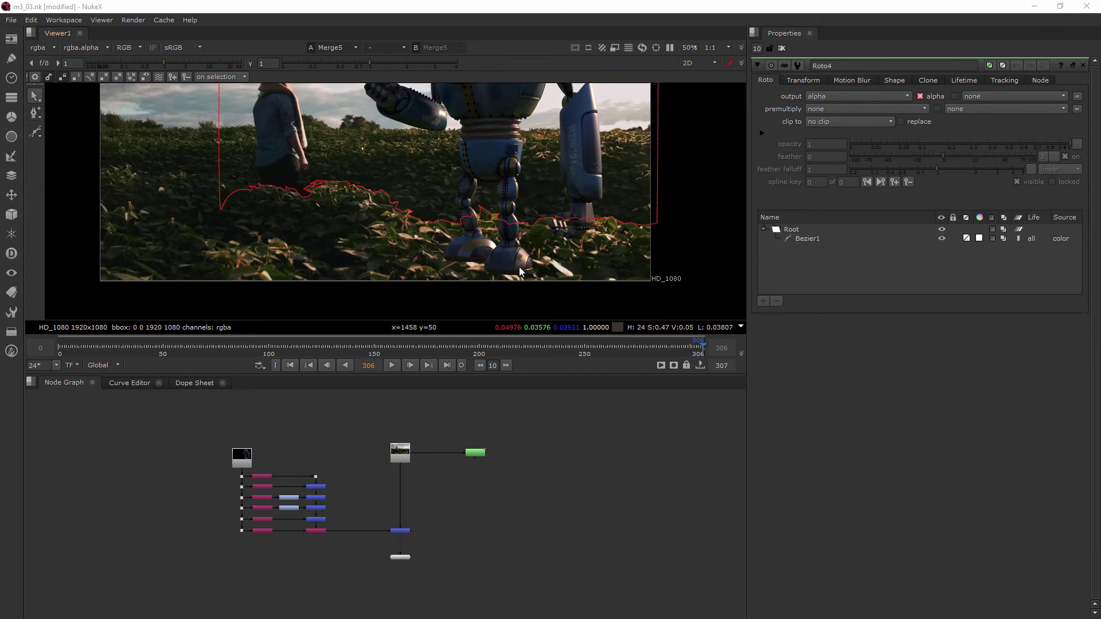
scroll(518, 267, "up", 1)
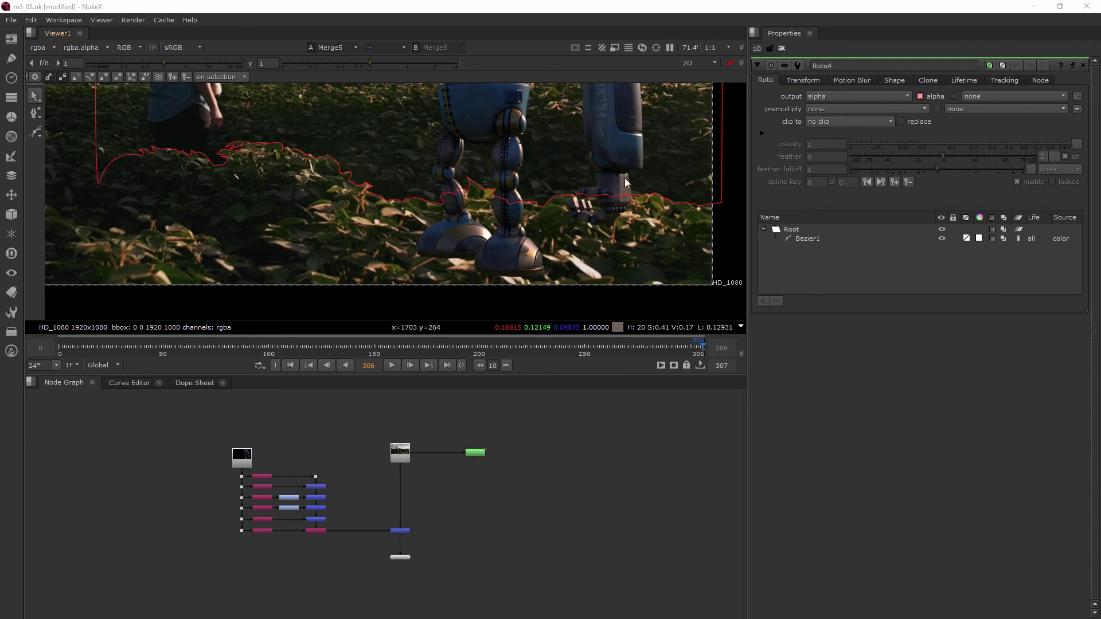
left_click(474, 454)
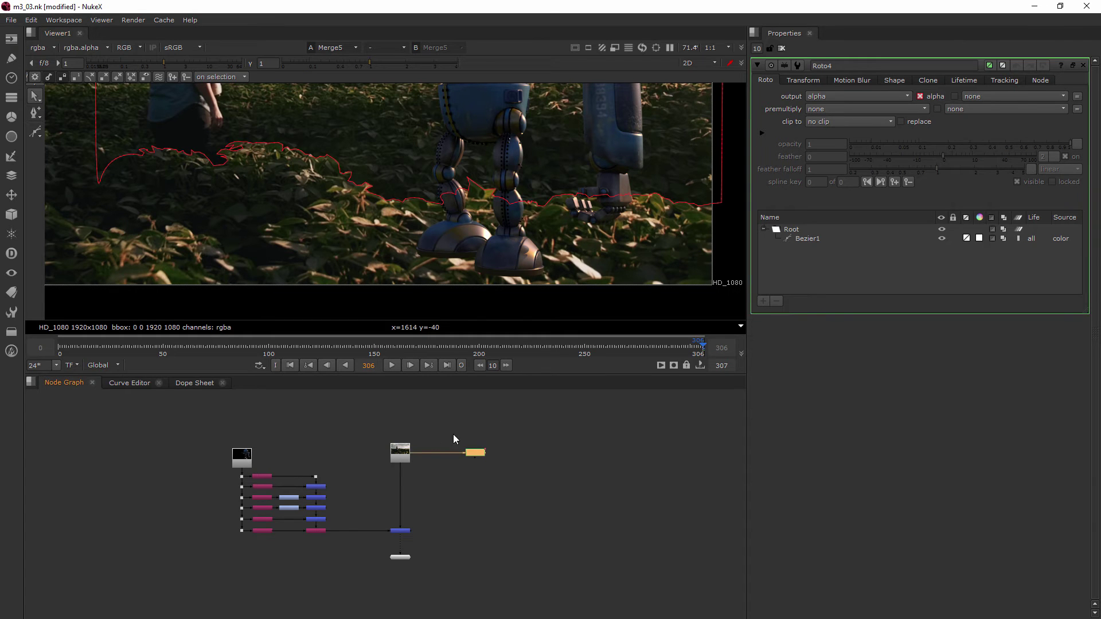
left_click_drag(475, 457, 360, 503)
scroll(327, 498, "up", 3)
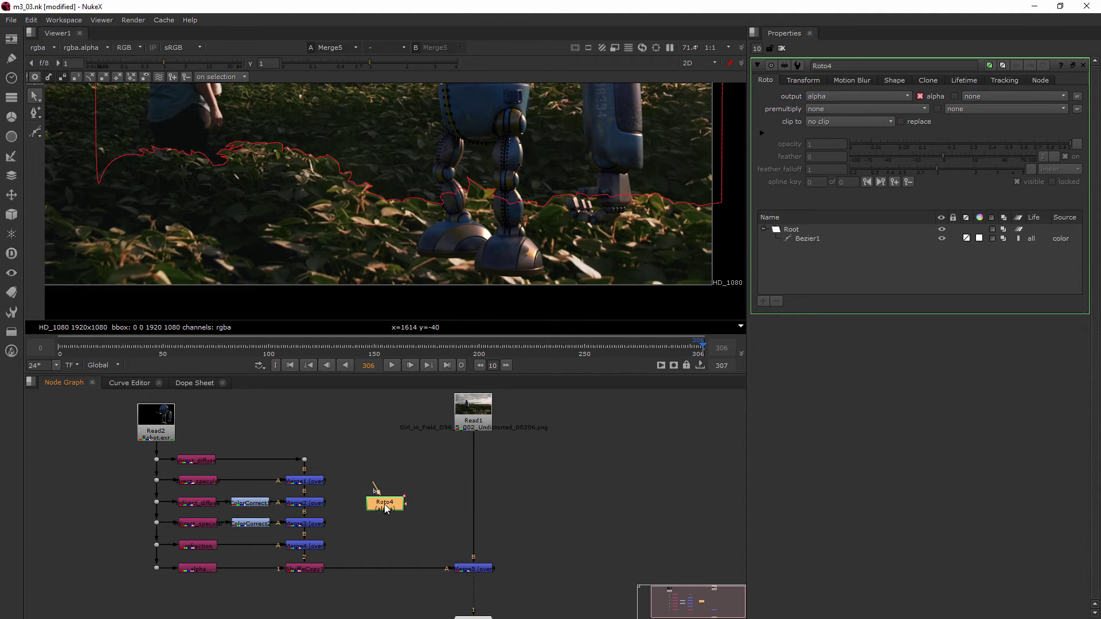
left_click_drag(387, 509, 385, 545)
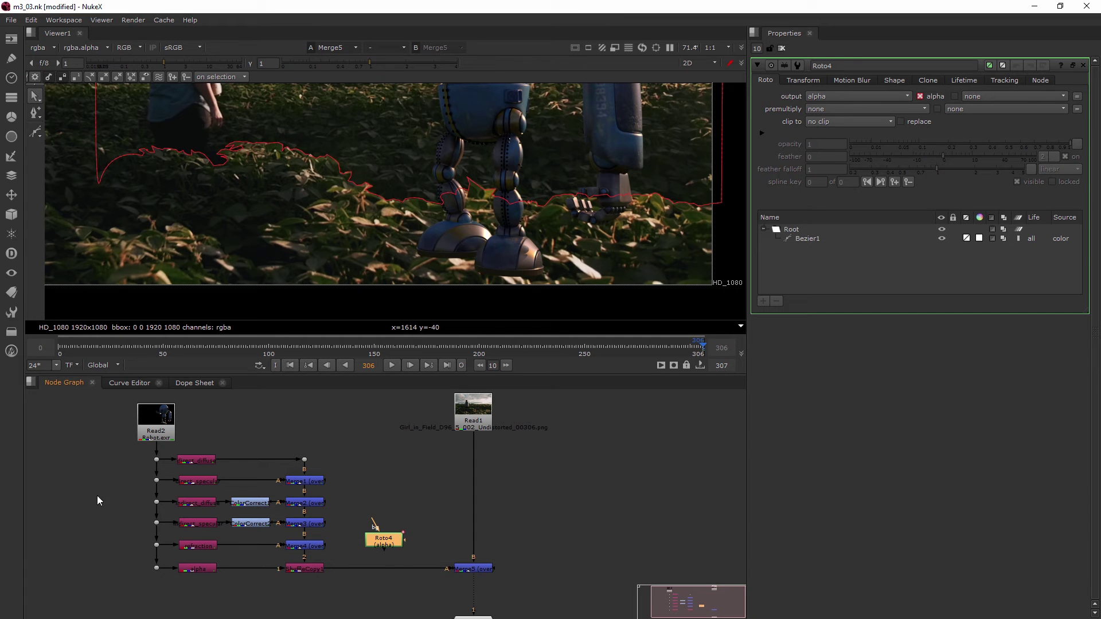
left_click_drag(379, 542, 382, 569)
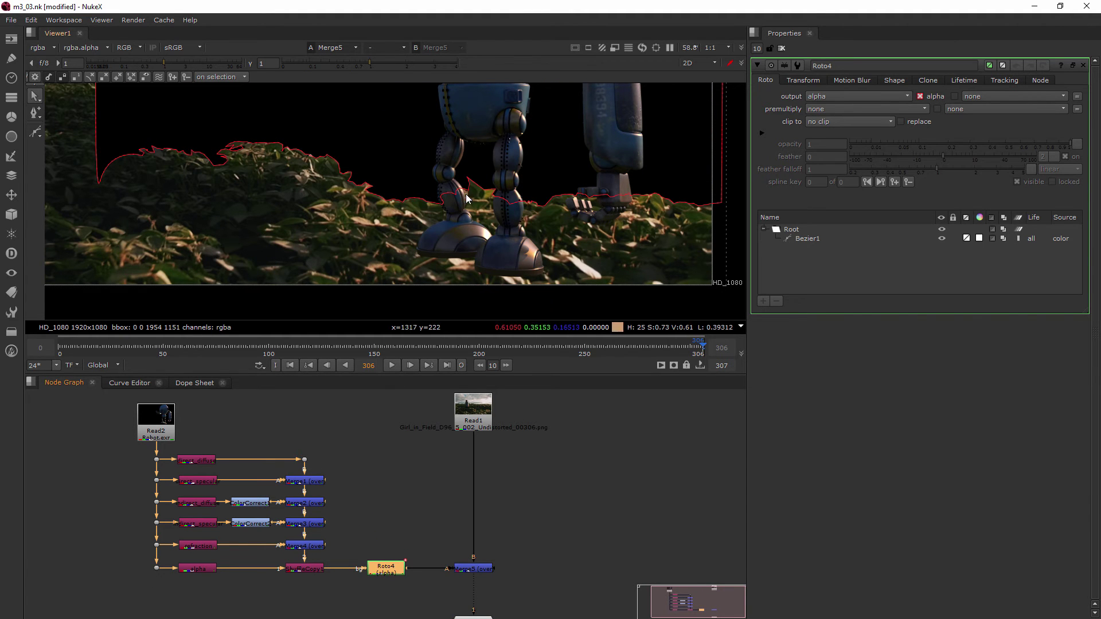
Reconnect Viewer1 from Merge5 to Roto4 to see the robot render alone over black
scroll(476, 202, "down", 5)
scroll(476, 202, "up", 3)
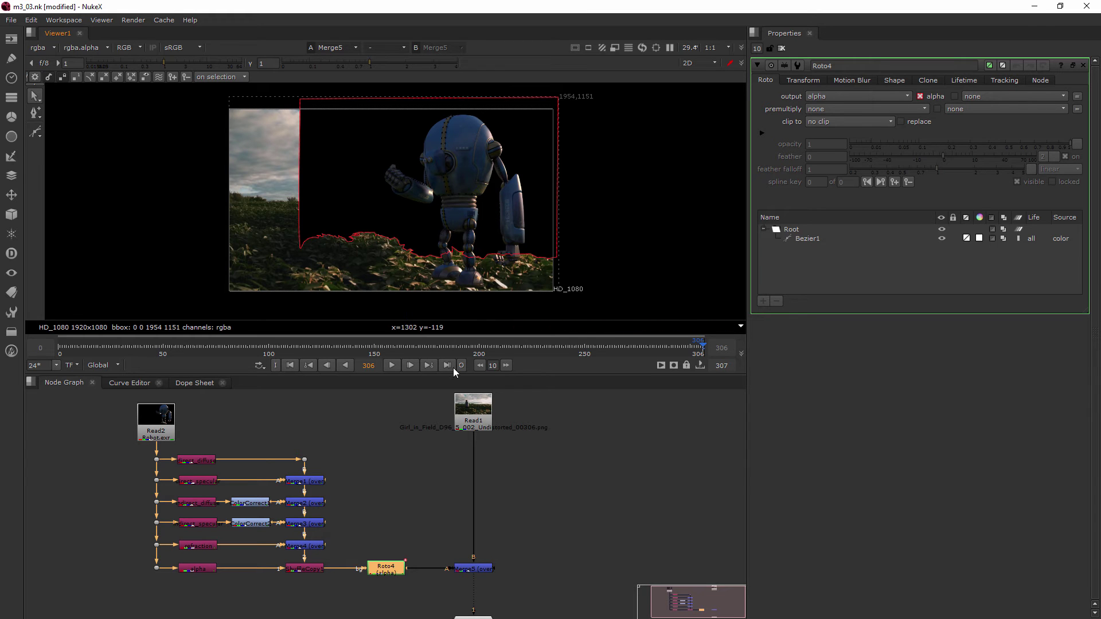
scroll(504, 545, "down", 2)
scroll(500, 547, "up", 2)
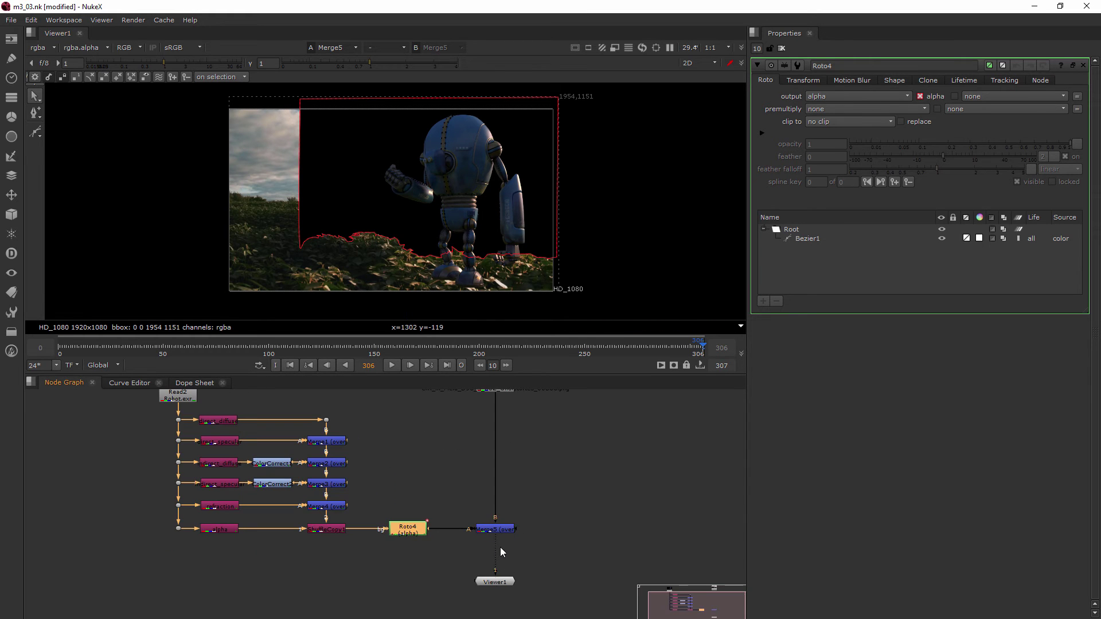
left_click_drag(493, 582, 444, 579)
left_click_drag(489, 540, 408, 530)
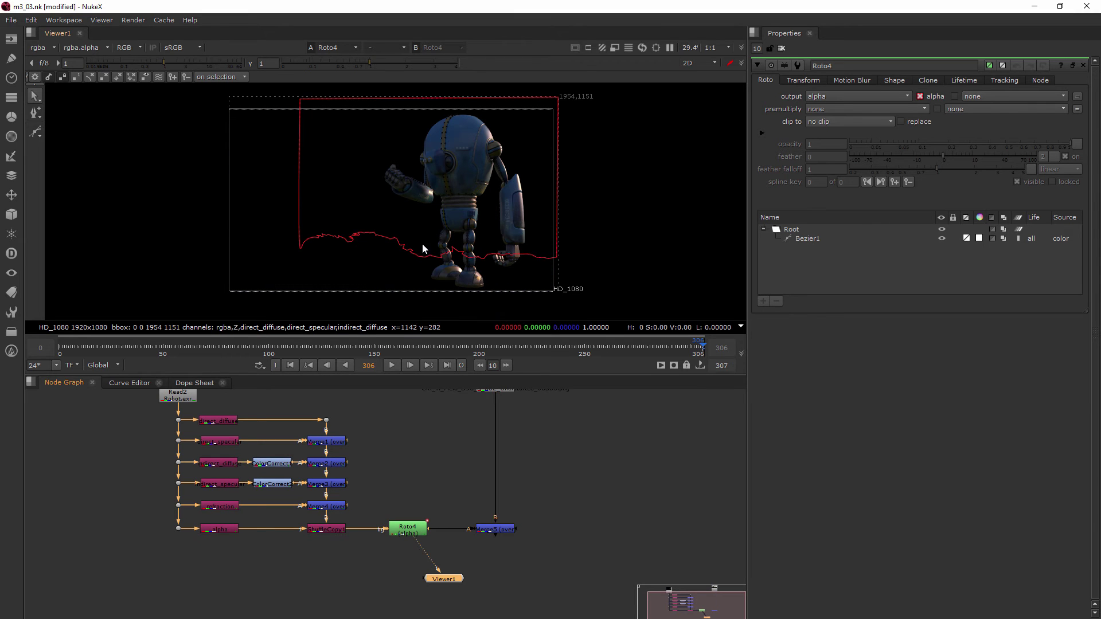
Switch the viewer to the alpha channel to reveal Roto4's white matte
key("a")
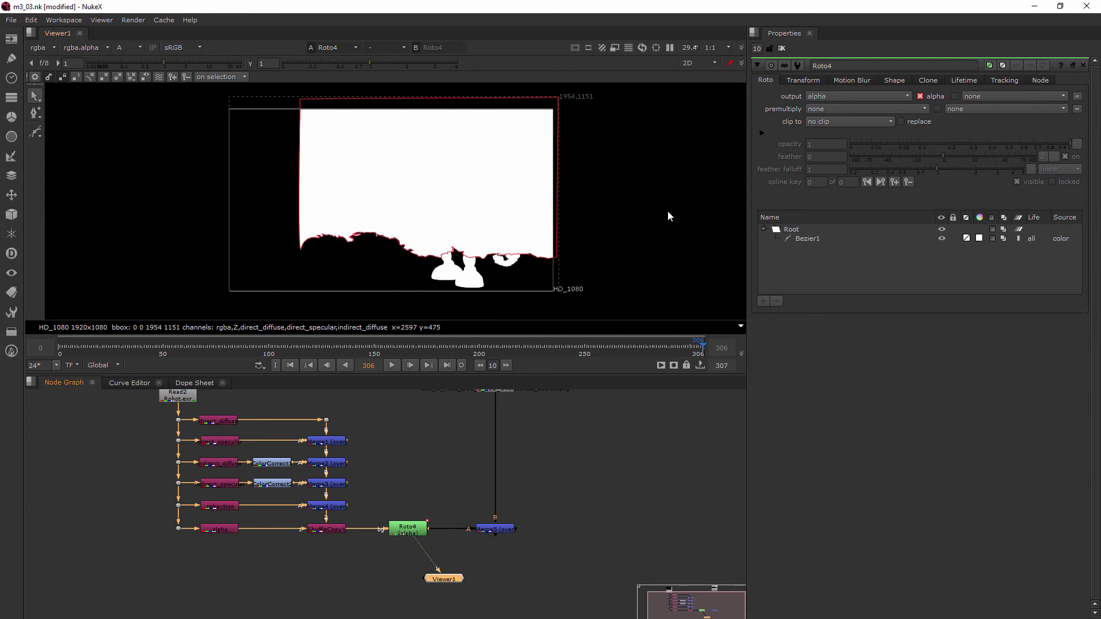
scroll(668, 212, "up", 1)
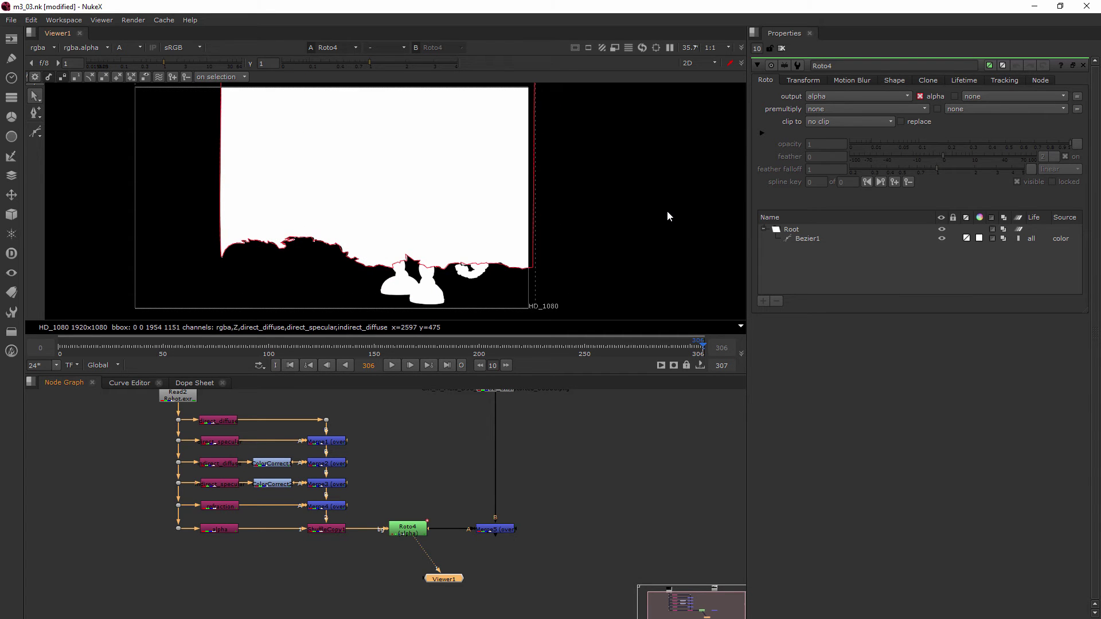
scroll(647, 207, "down", 1)
scroll(645, 210, "up", 1)
scroll(597, 209, "down", 1)
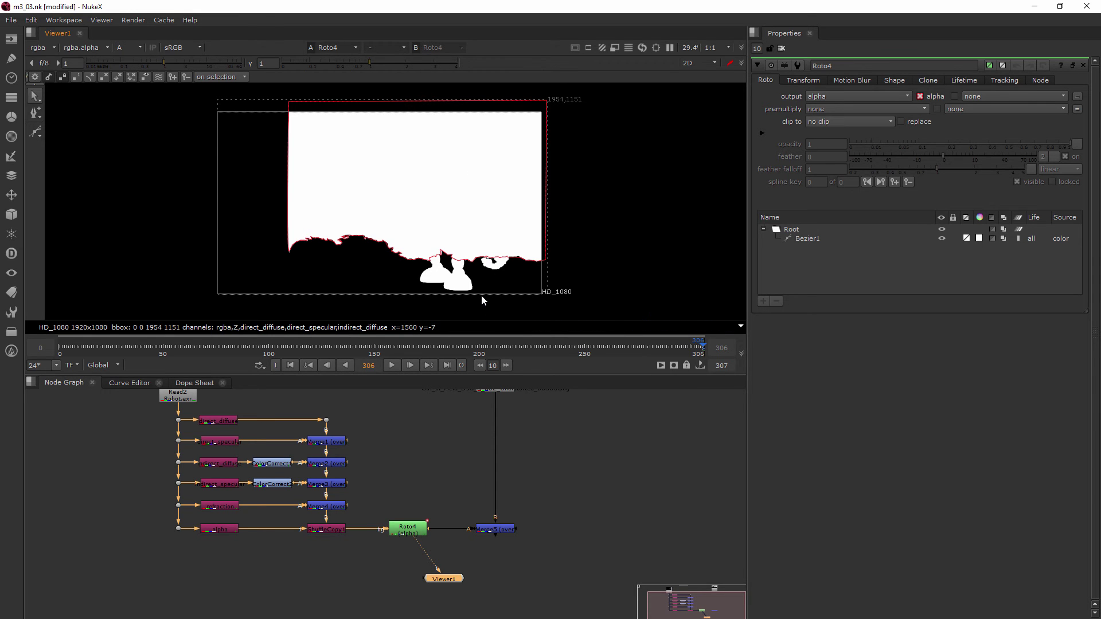
Enable Invert on Roto4's Bezier1 shape in the Shape tab
left_click(453, 155)
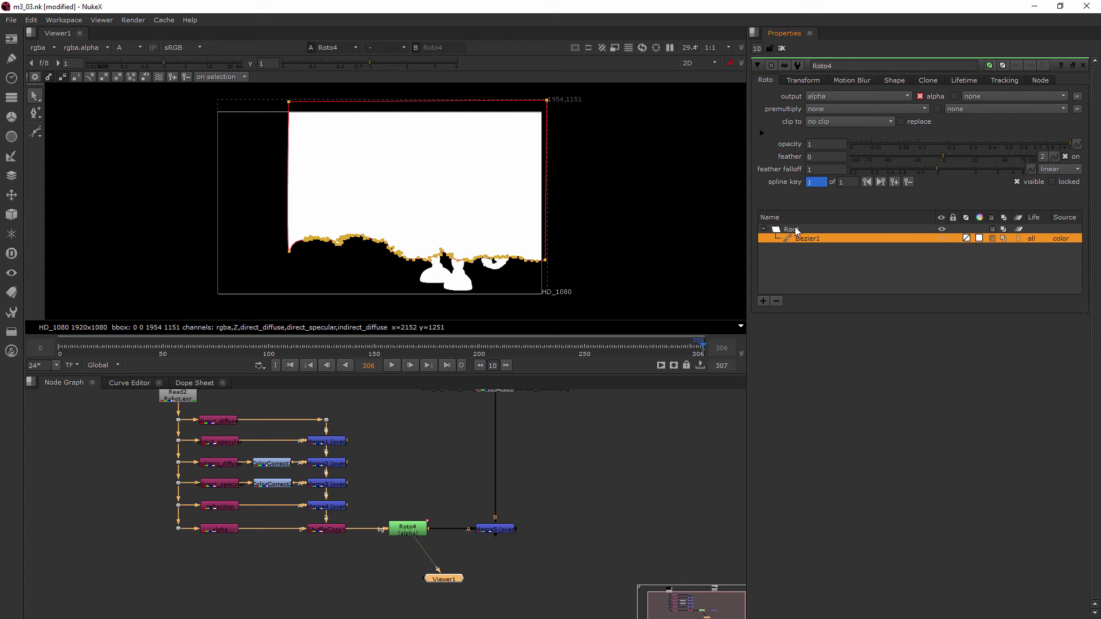
left_click(892, 80)
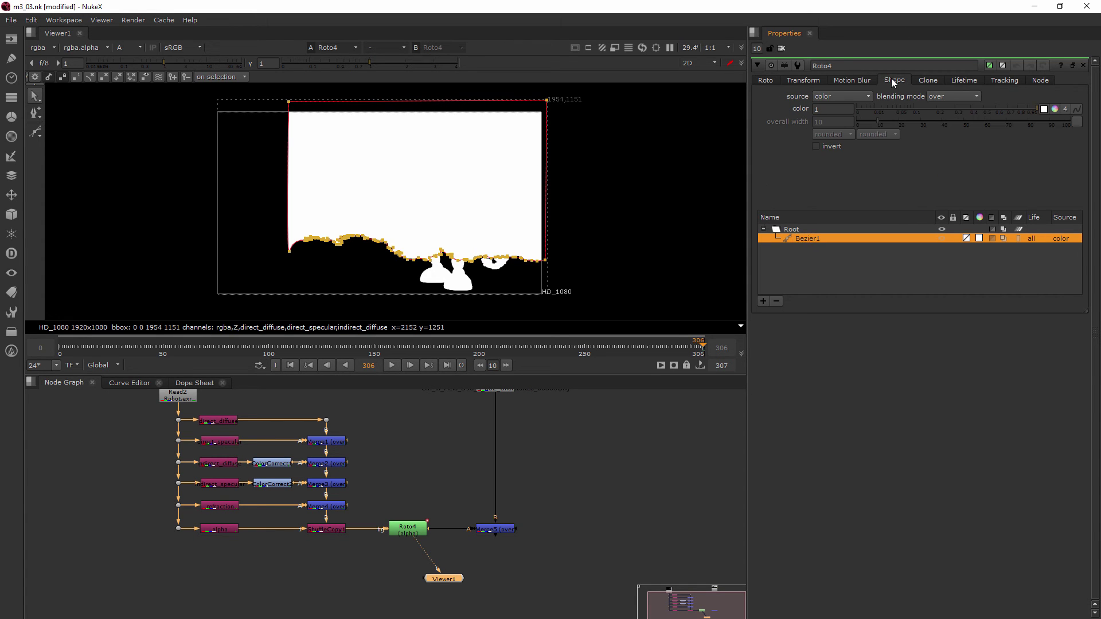
left_click(816, 145)
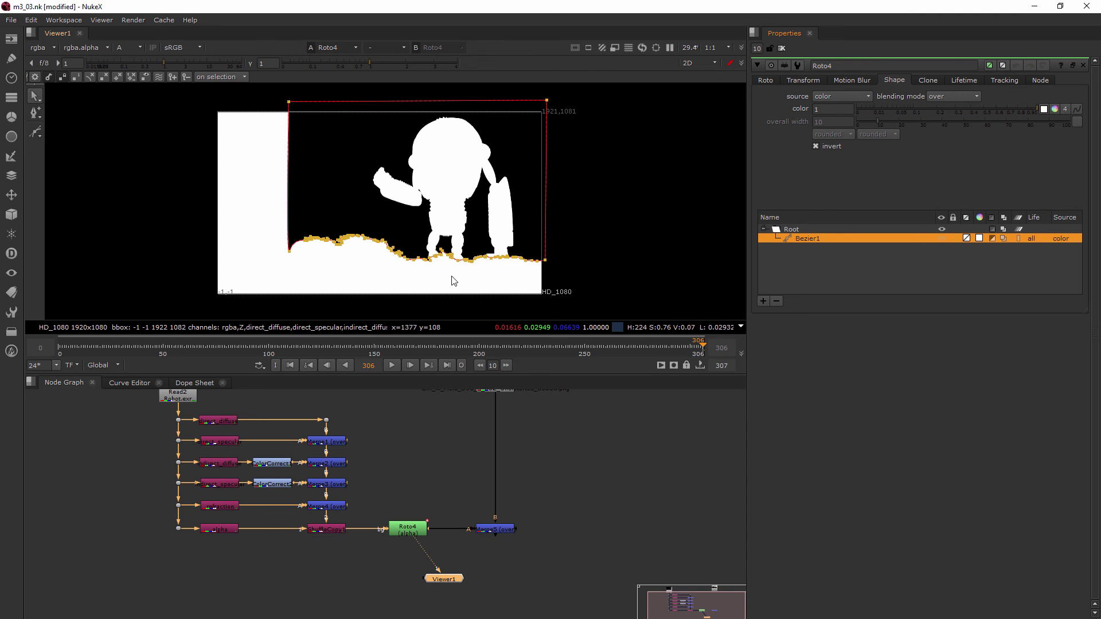
Set the Roto4 shape colour's alpha to 0 and return the viewer to RGB
left_click(979, 238)
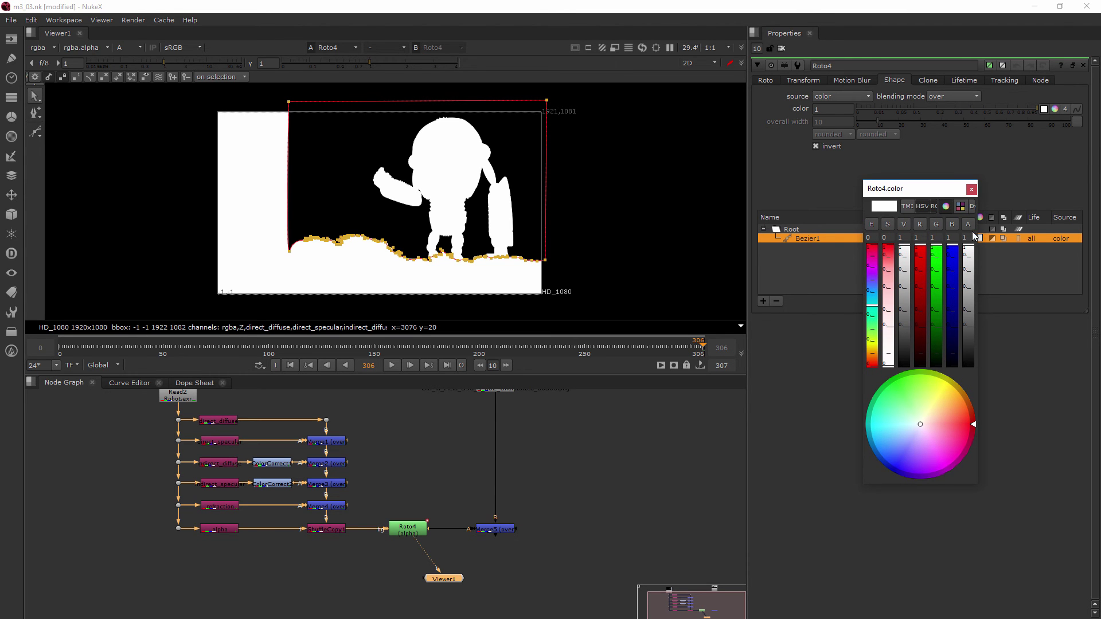
left_click_drag(971, 249, 969, 369)
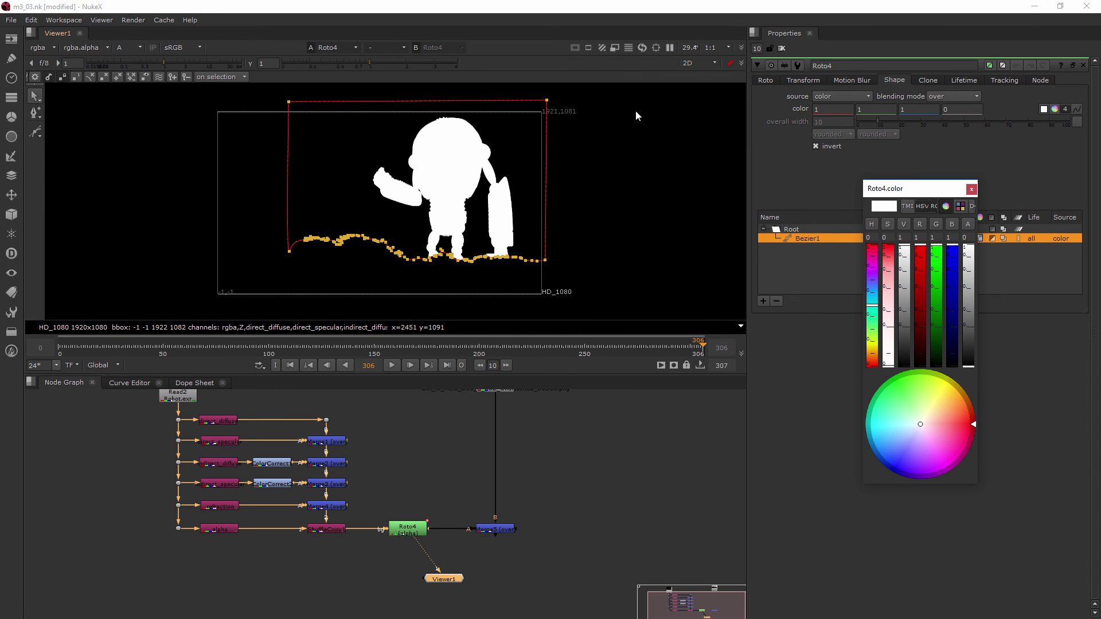
left_click(974, 190)
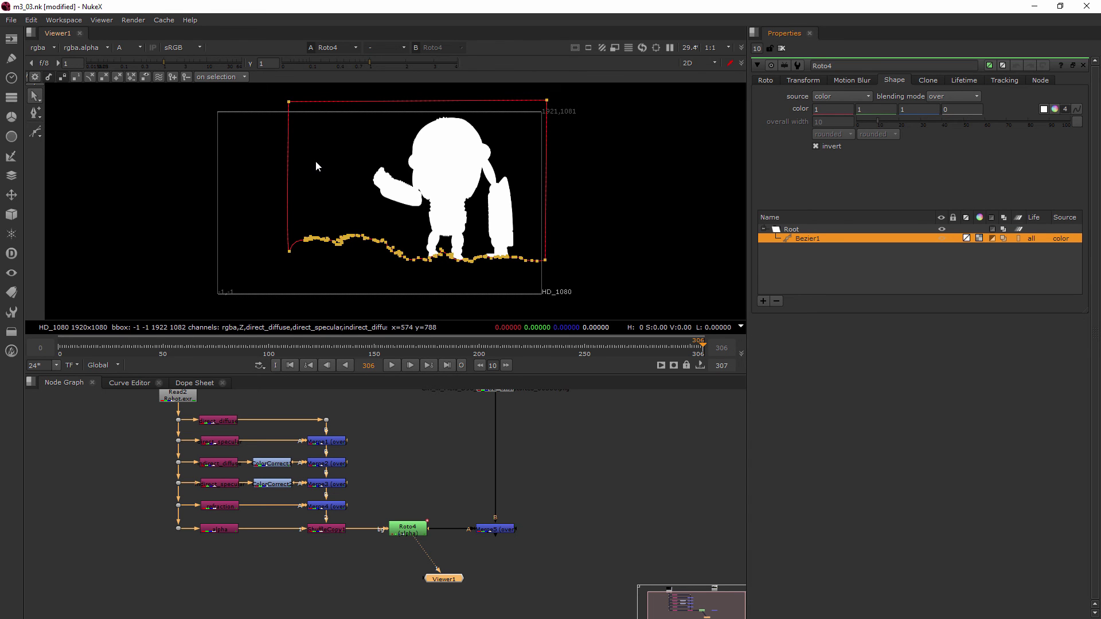
key("a")
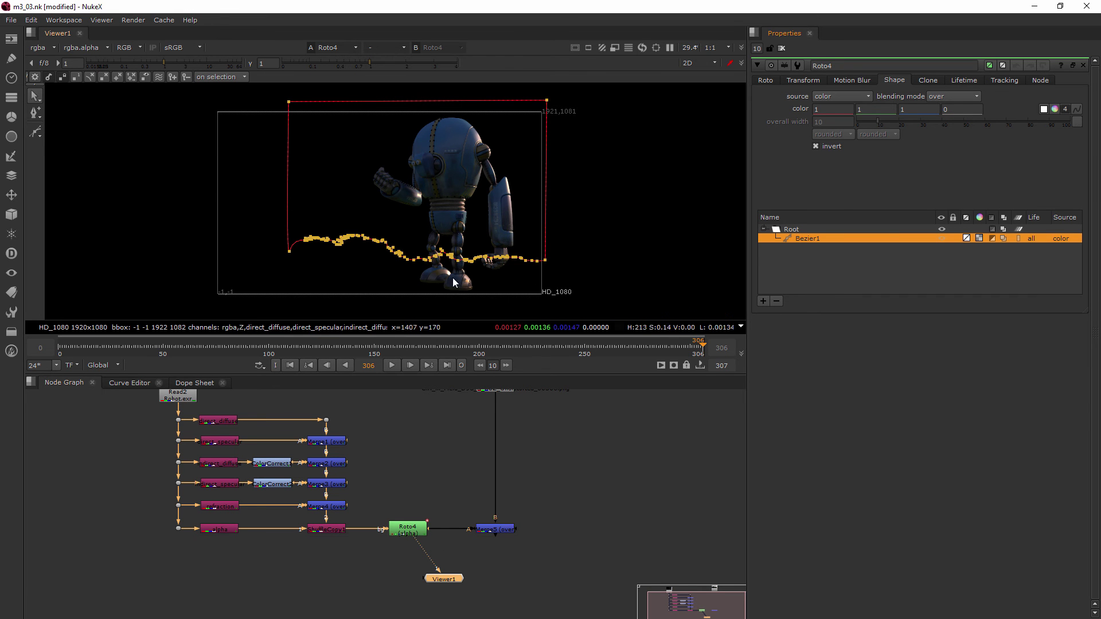
Reconnect the viewer to Merge5, frame the robot's feet, and tidy Viewer1 under Merge5
left_click_drag(414, 538, 500, 531)
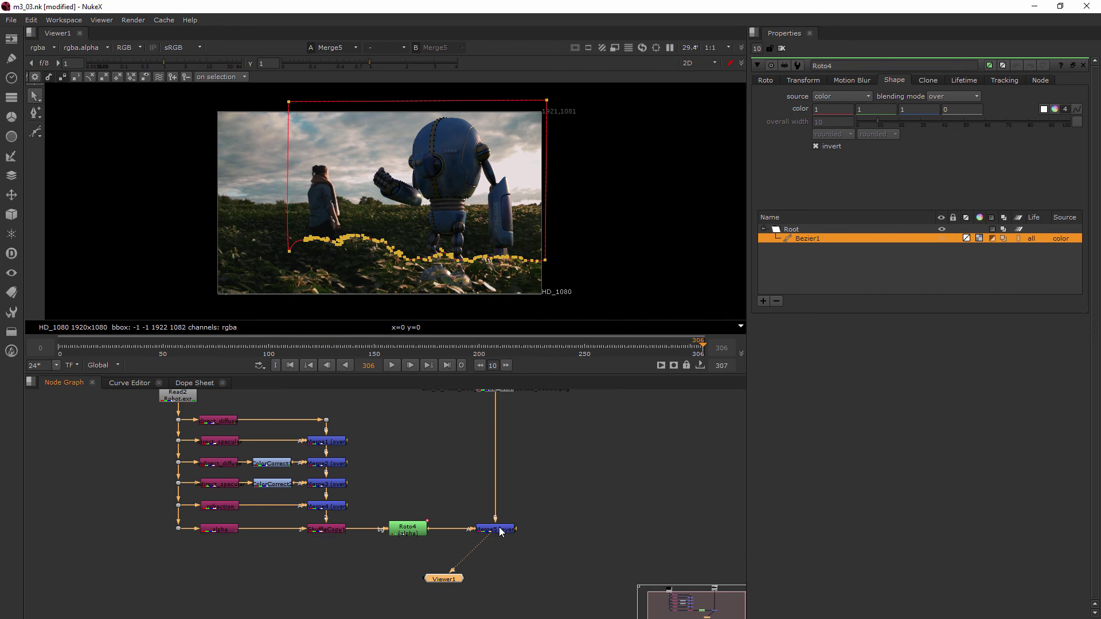
scroll(463, 274, "up", 4)
middle_click_drag(462, 274, 450, 233)
left_click_drag(453, 580, 498, 577)
left_click_drag(401, 530, 387, 531)
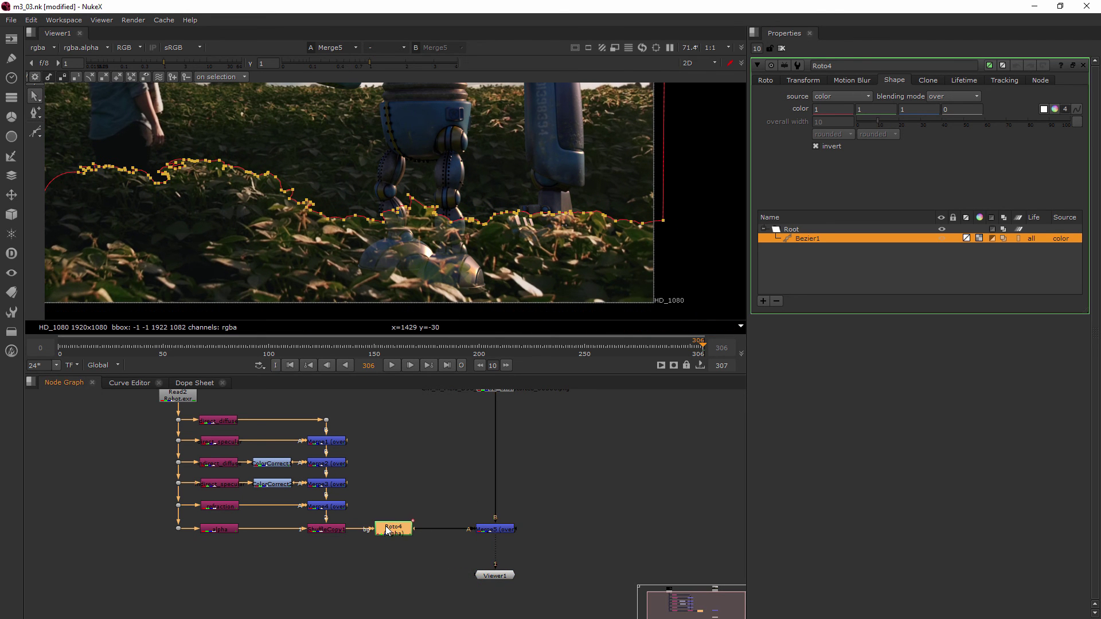
left_click(426, 469)
Add a Premult node between Roto4 and Merge5 and select Premult1
key("Tab")
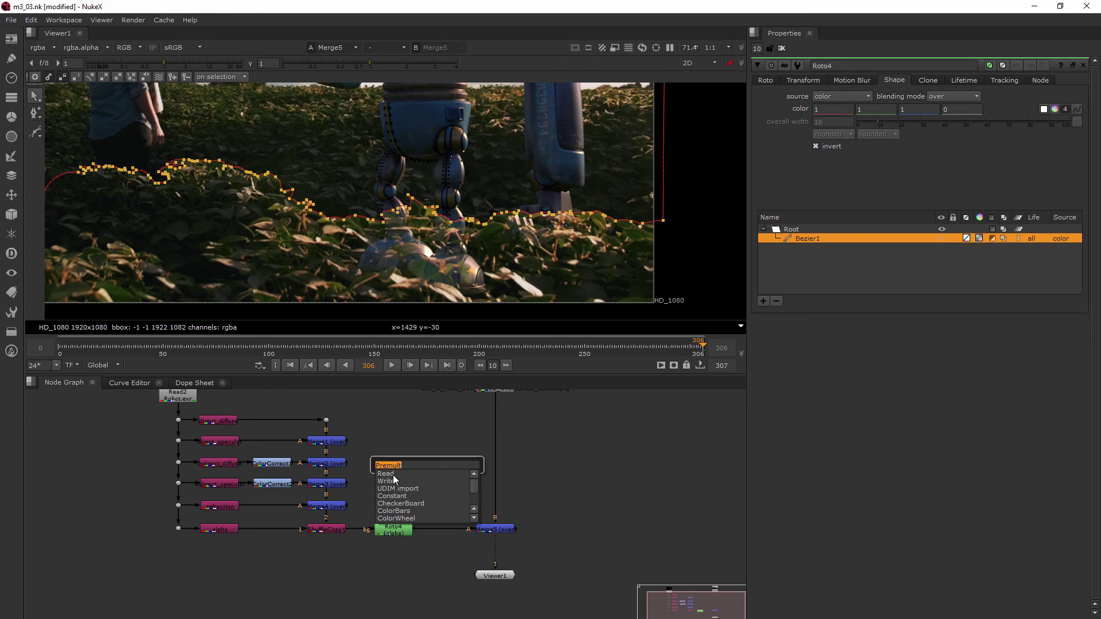
key("Return")
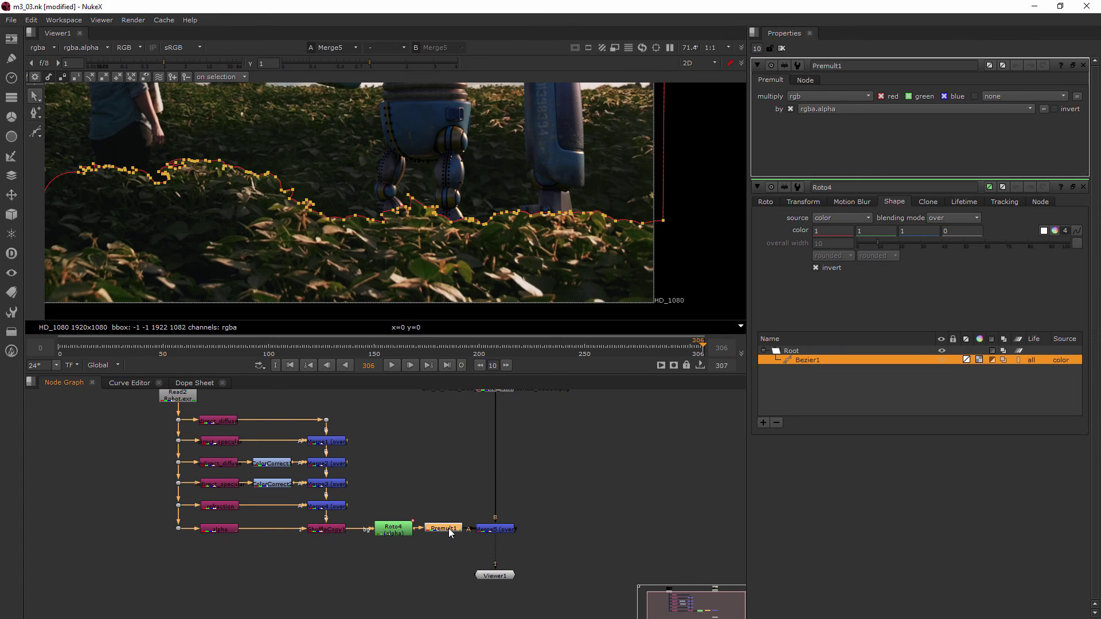
left_click_drag(383, 531, 378, 531)
left_click(435, 529)
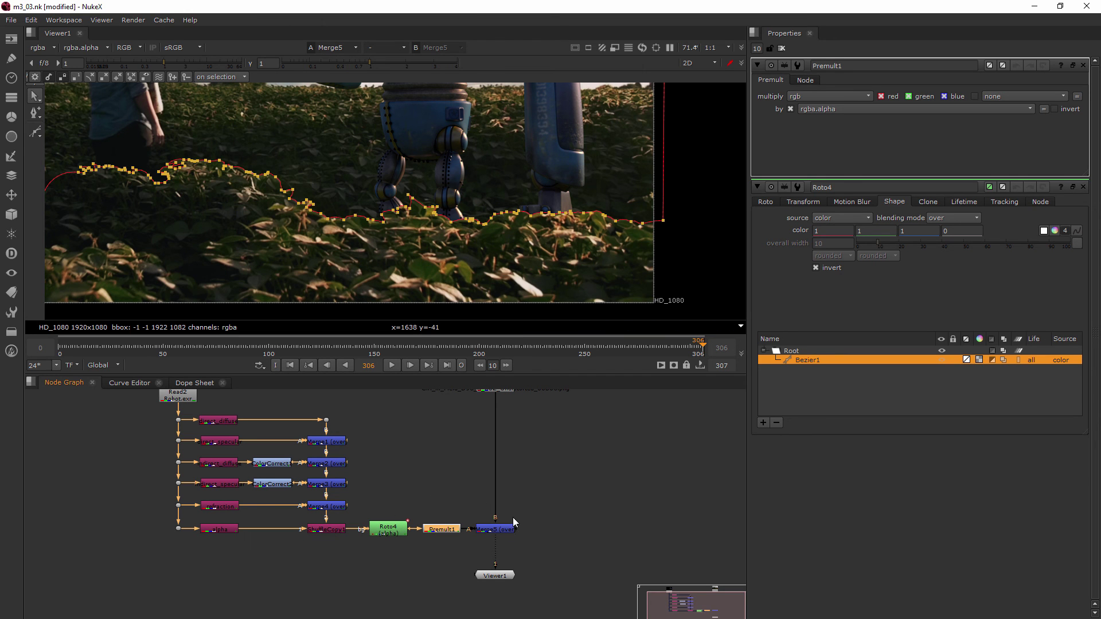
Close all properties panels, bring Read1 into view, and scrub back to frame 271
left_click(780, 48)
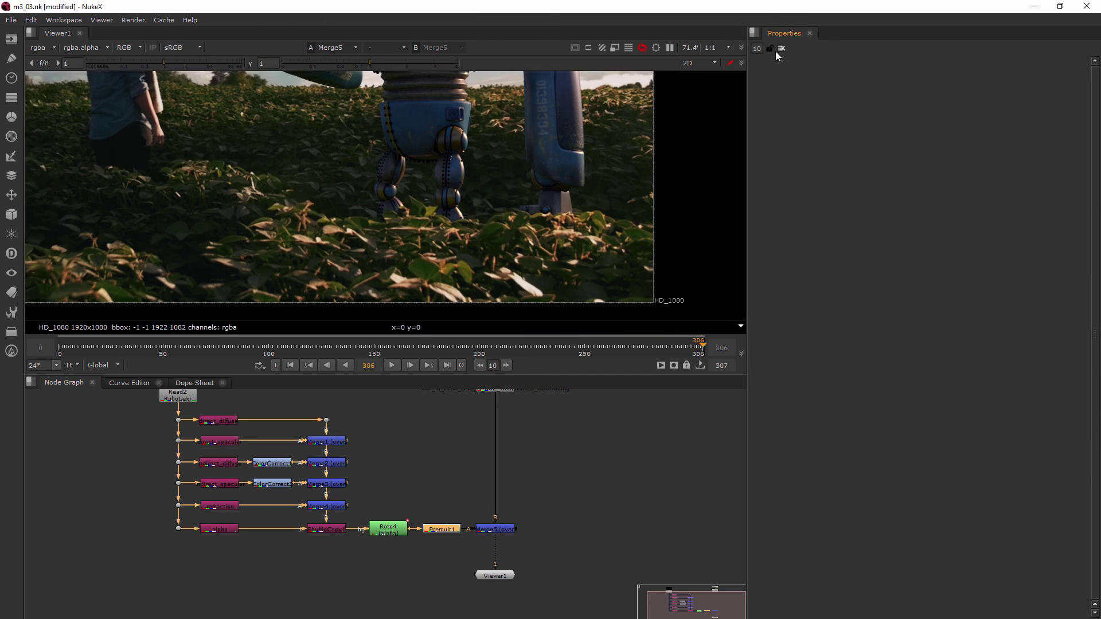
scroll(552, 184, "down", 5)
scroll(563, 234, "down", 2)
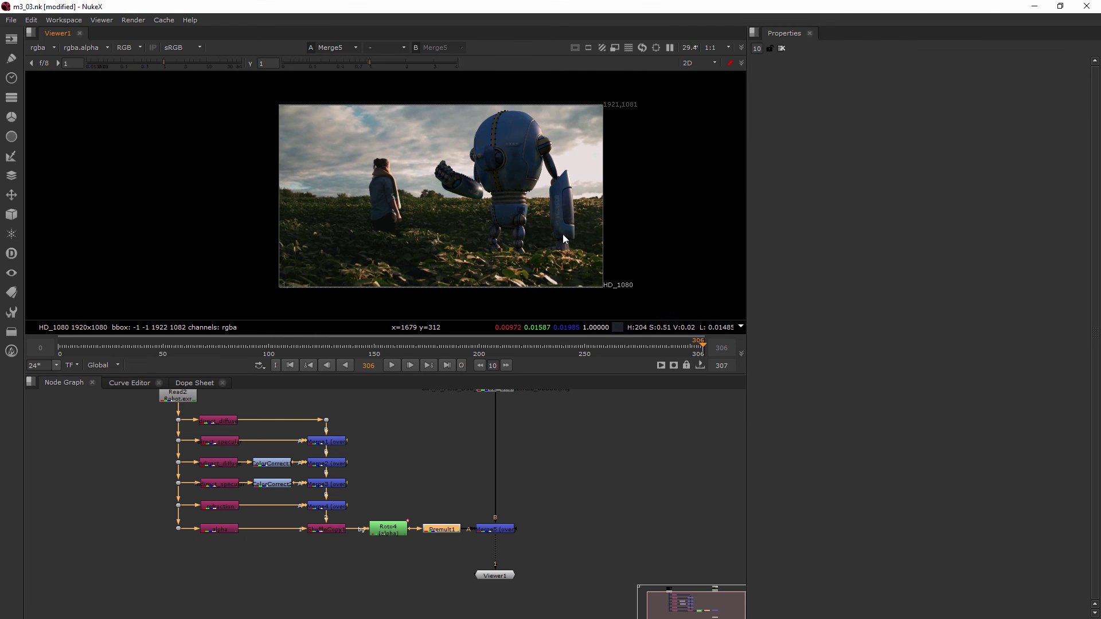
scroll(553, 224, "up", 2)
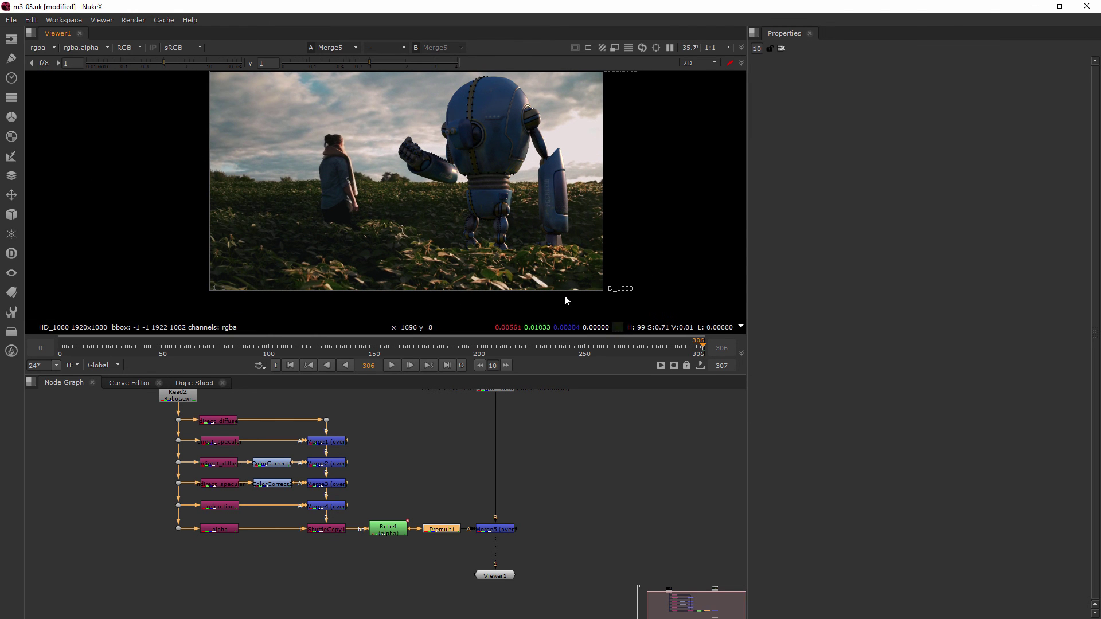
middle_click_drag(504, 448, 497, 498)
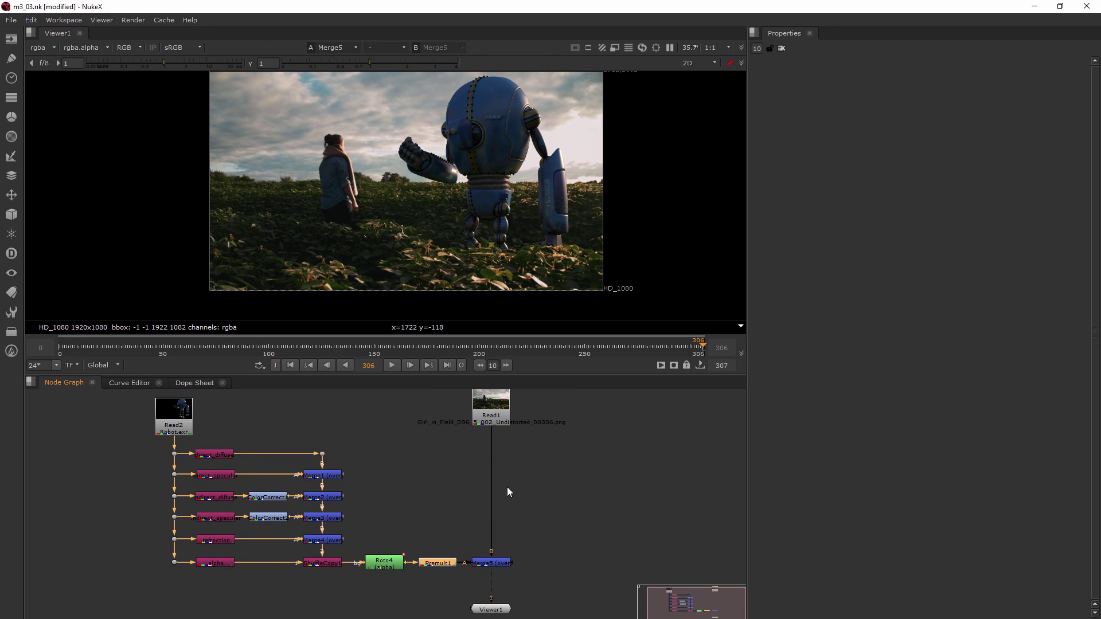
mouse_move(701, 344)
left_mouse_down()
mouse_move(386, 346)
mouse_move(630, 357)
left_mouse_up()
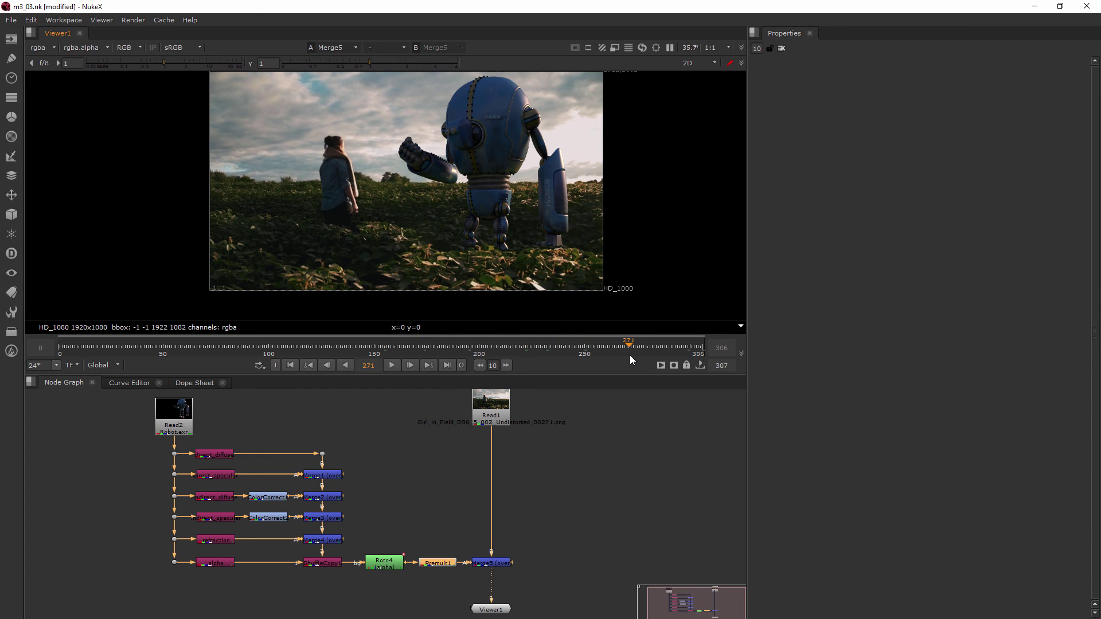
Open Roto4's settings and scrub the shot back, then forward to frame 306
double_click(381, 565)
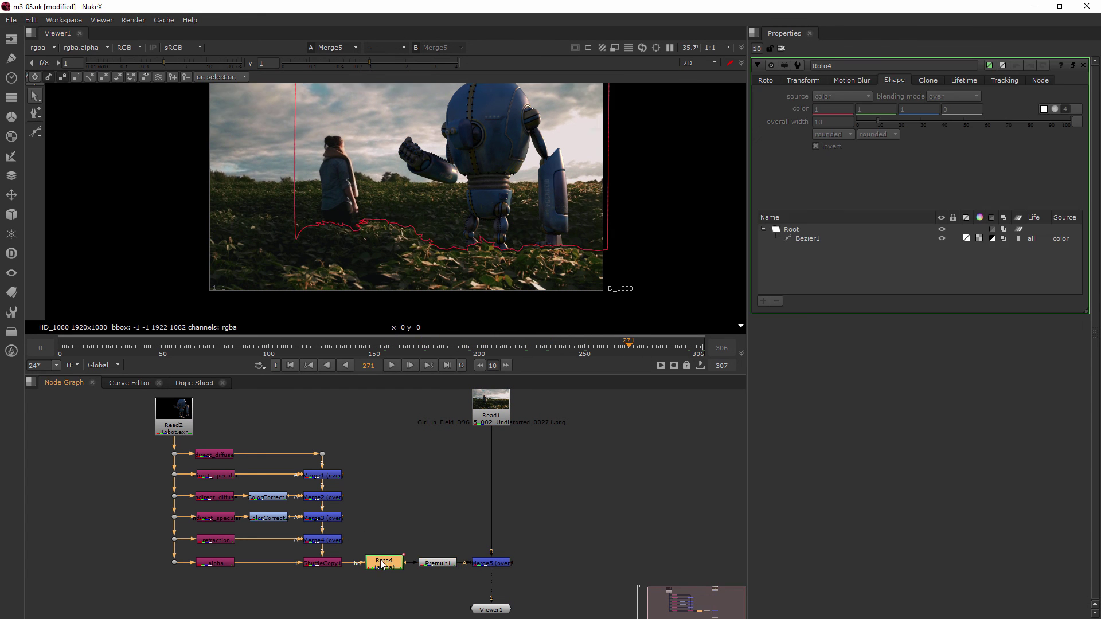
left_click_drag(436, 348, 280, 344)
left_click_drag(689, 347, 703, 352)
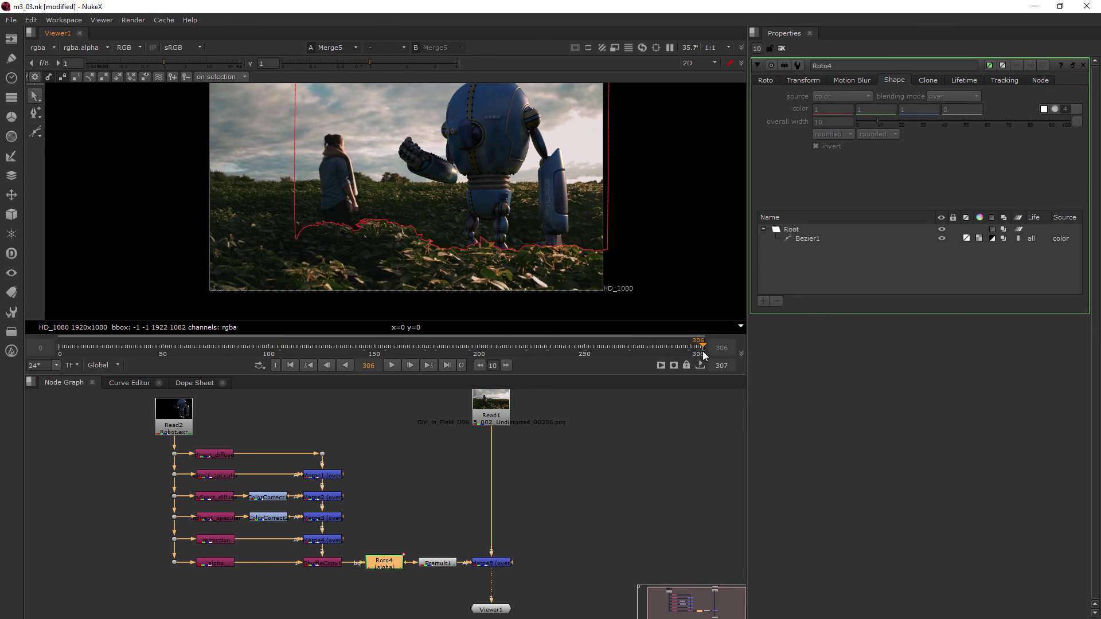
Select Bezier1, zoom in, show the Roto tab's output and feather settings, and scrub to frame 250
left_click(811, 238)
scroll(559, 279, "up", 3)
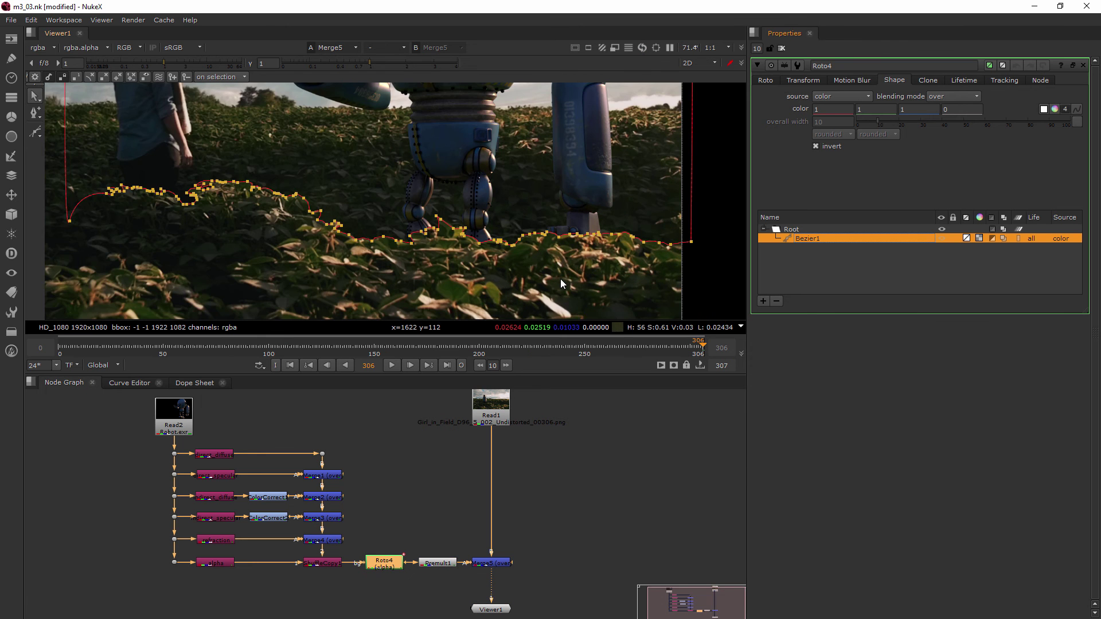
scroll(561, 280, "up", 2)
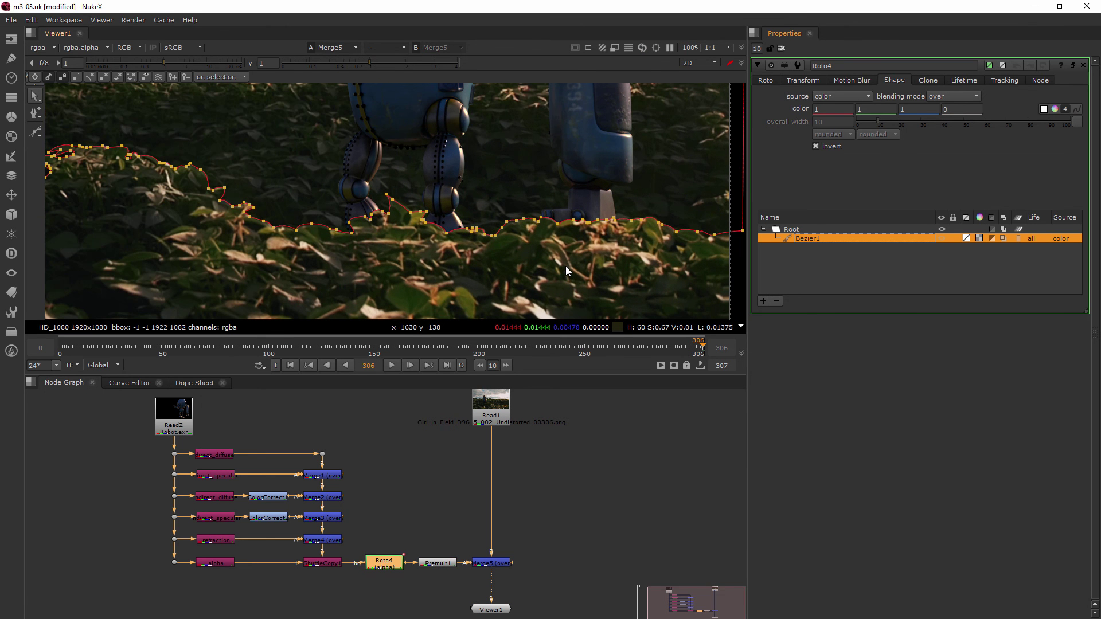
left_click(766, 81)
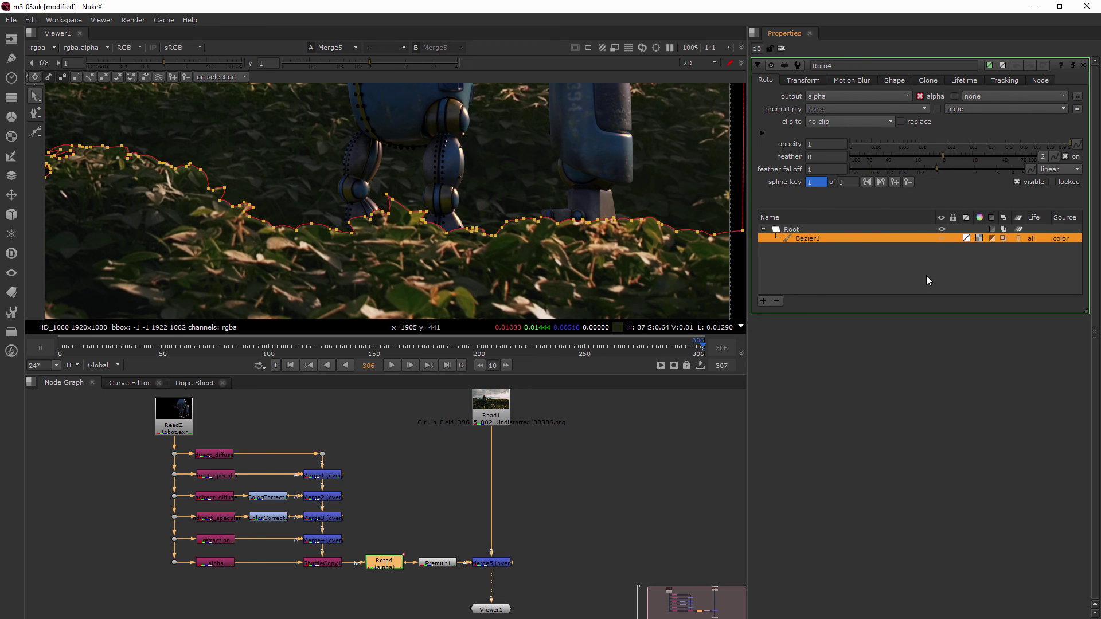
left_click(687, 347)
left_click_drag(686, 348, 586, 353)
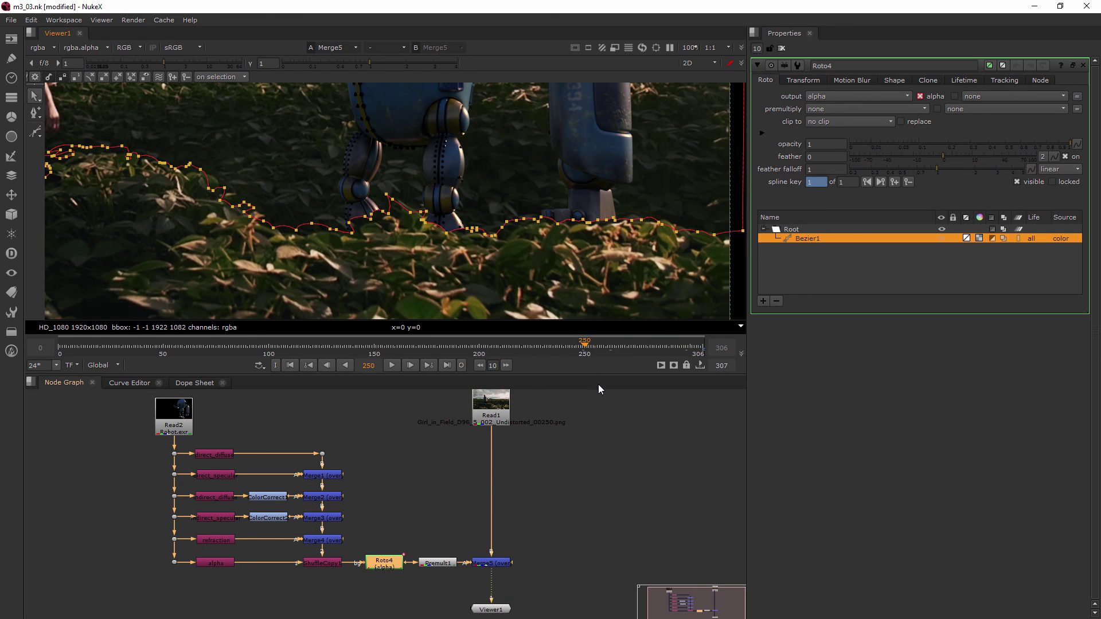